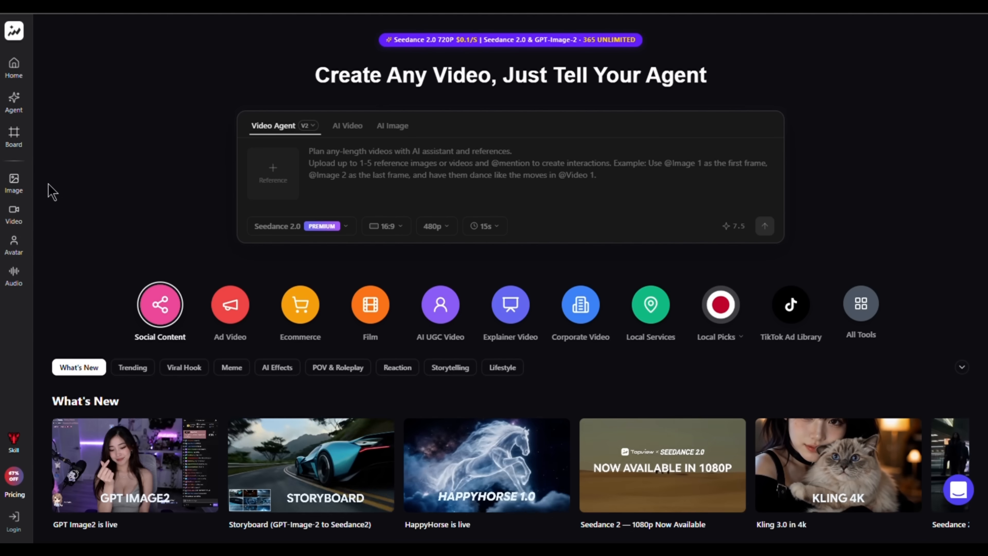
Open the Storyboard image tool and enter the story "A mysterious man storms a grand royal palace with deadly precision, white tigers flanking him through gold-lined halls"
mouse_move(15, 185)
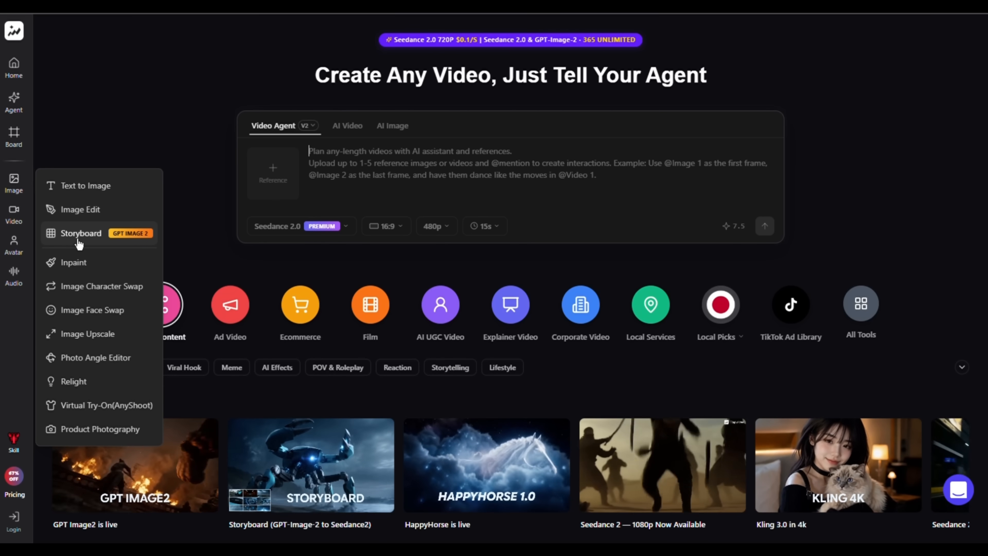
click(64, 234)
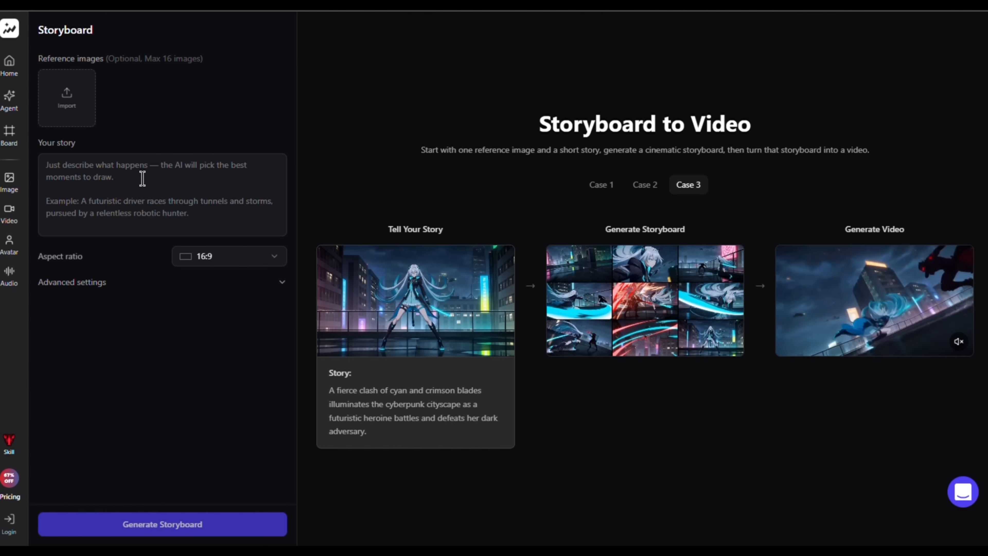
click(143, 178)
text("A mysterious man storms a grand royal palace with deadly precision, white tigers flanking him through gold-lined halls)
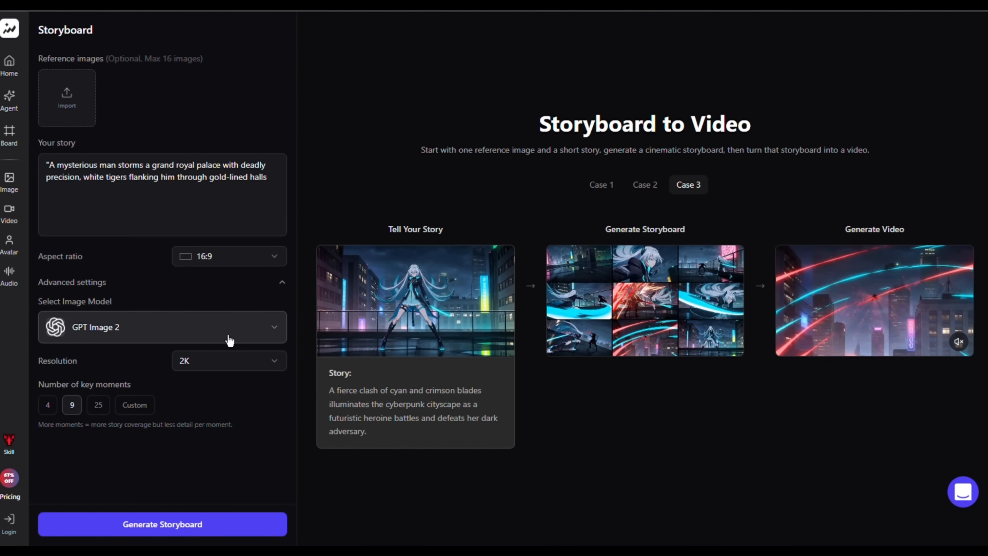
Choose GPT Image 2 as the storyboard's image model and open the resolution options
click(229, 340)
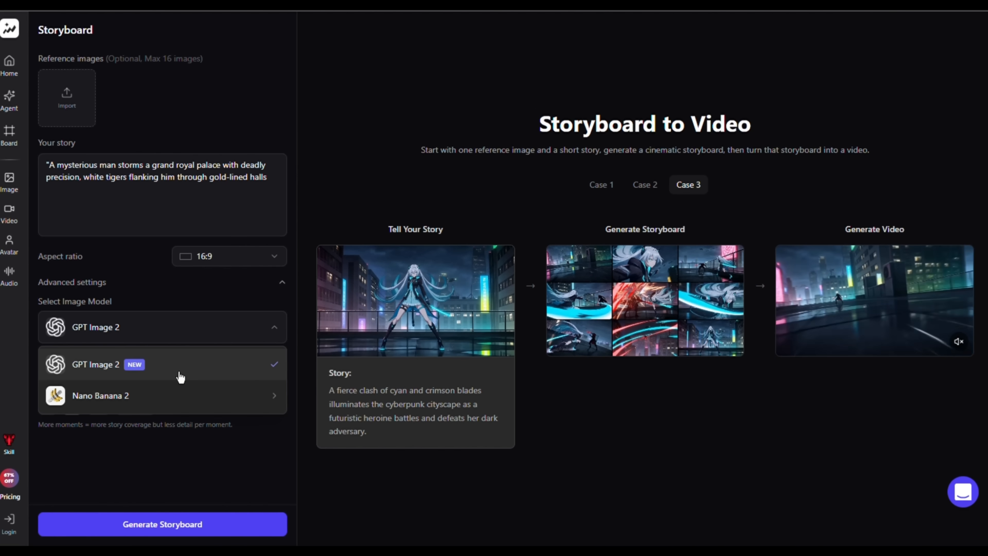
click(179, 377)
click(205, 372)
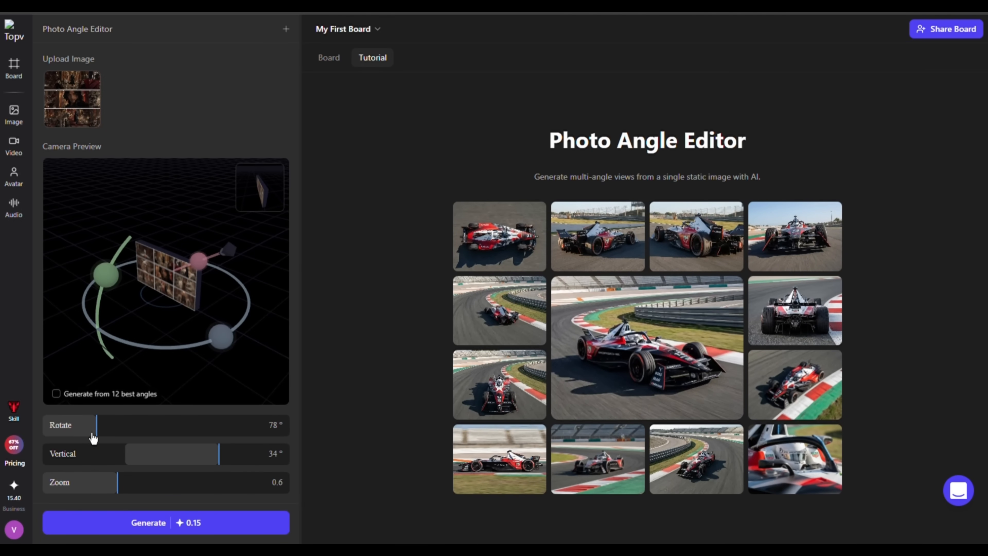
Set the camera rotation to 149° in the Photo Angle Editor and try the option to generate from 12 best angles
drag(93, 438, 145, 426)
click(93, 394)
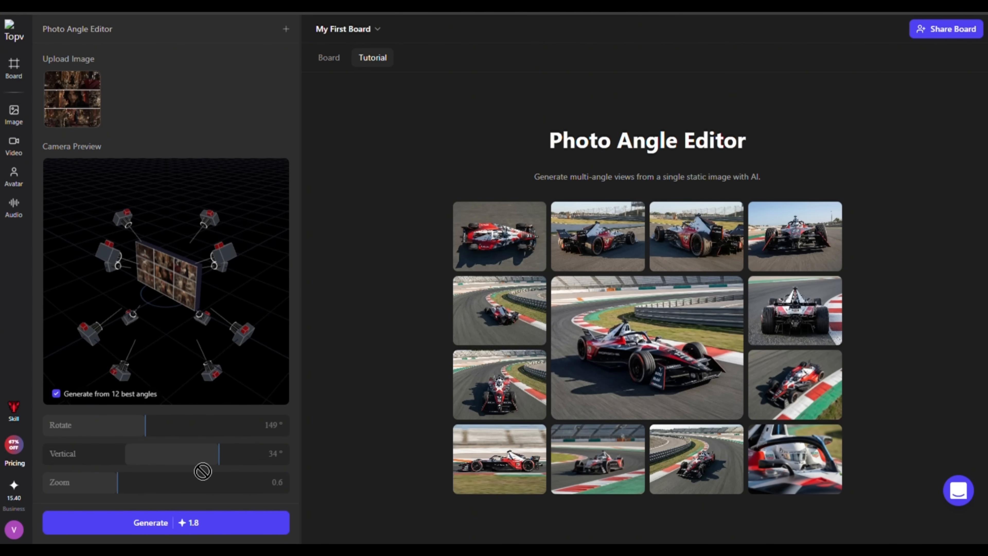
click(58, 397)
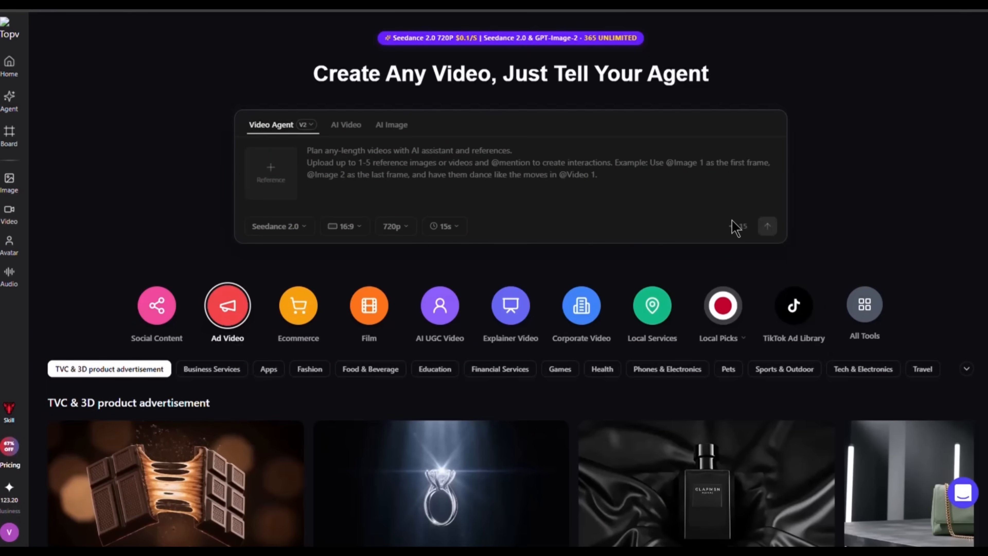
Choose Video Agent V2 and complete the prompt "Generate a video based on the storyboard in" with a reference to Image 1
click(306, 125)
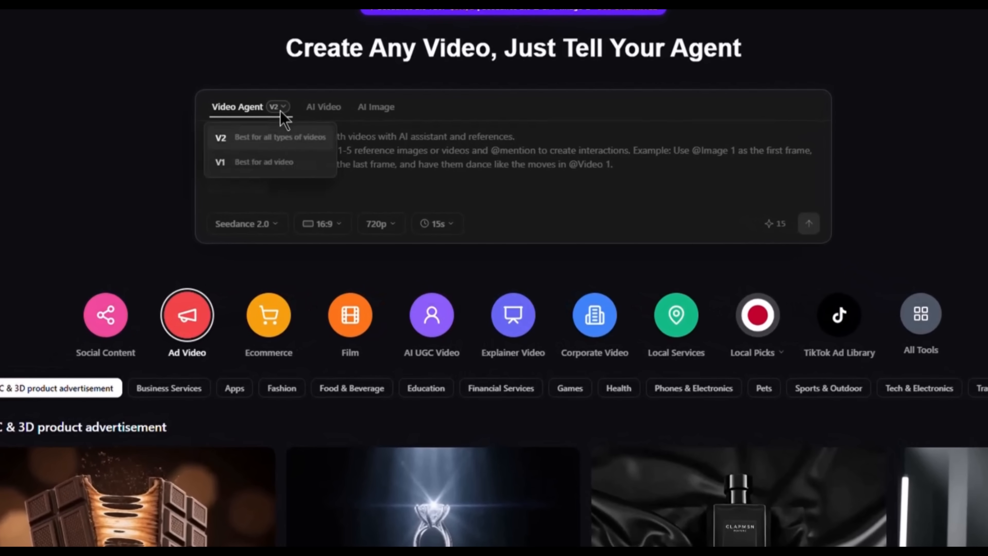
click(295, 151)
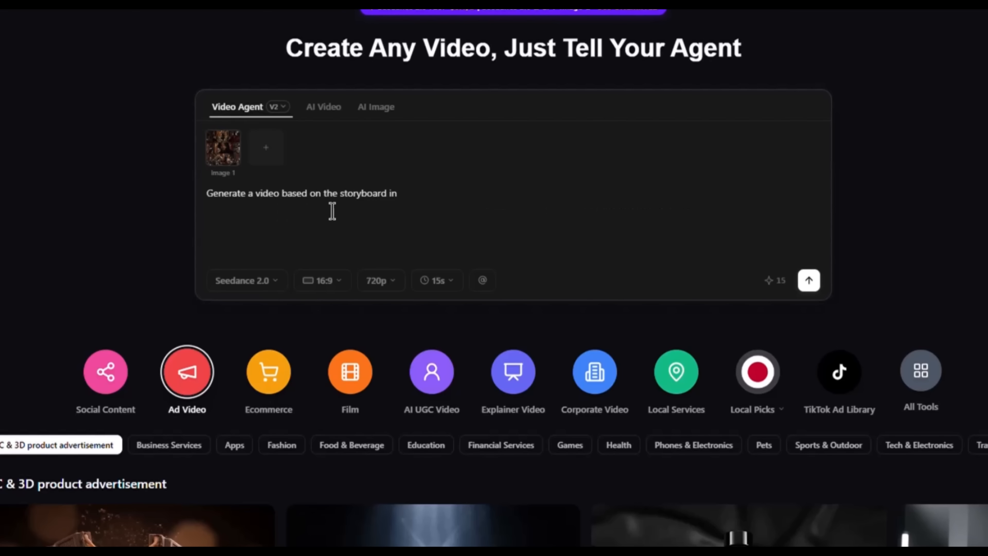
text(@)
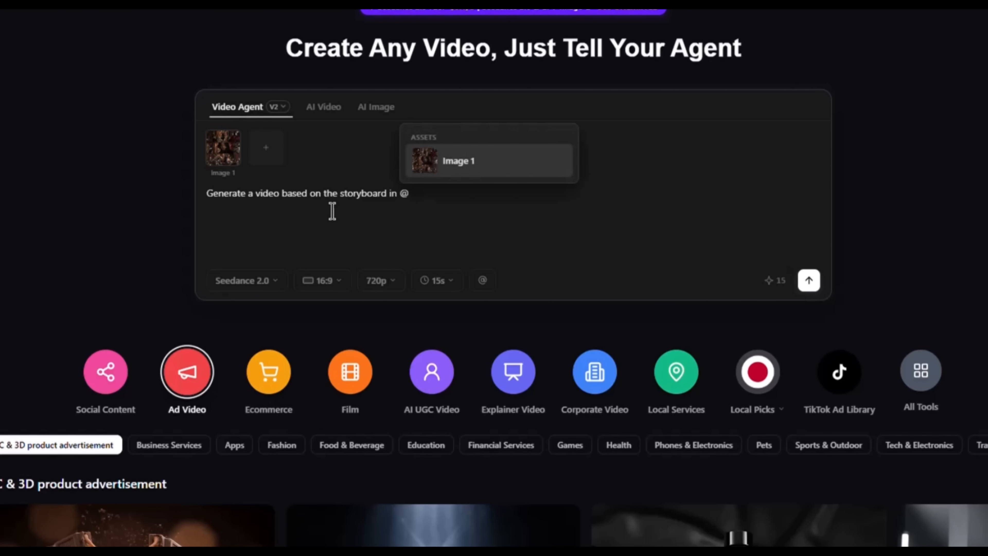
key(Return)
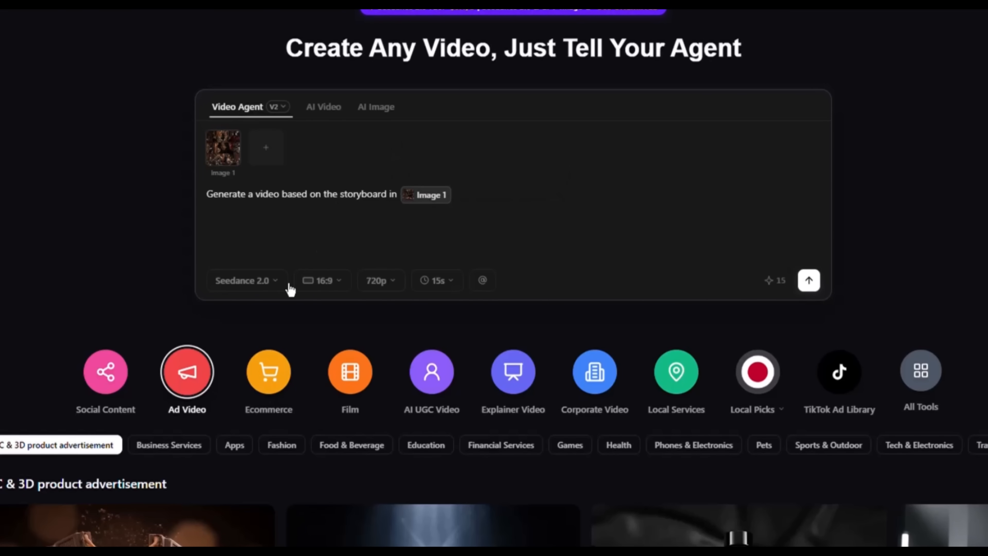
Keep Seedance 2.0 as the video model and set the resolution to 1080p
click(272, 288)
click(273, 318)
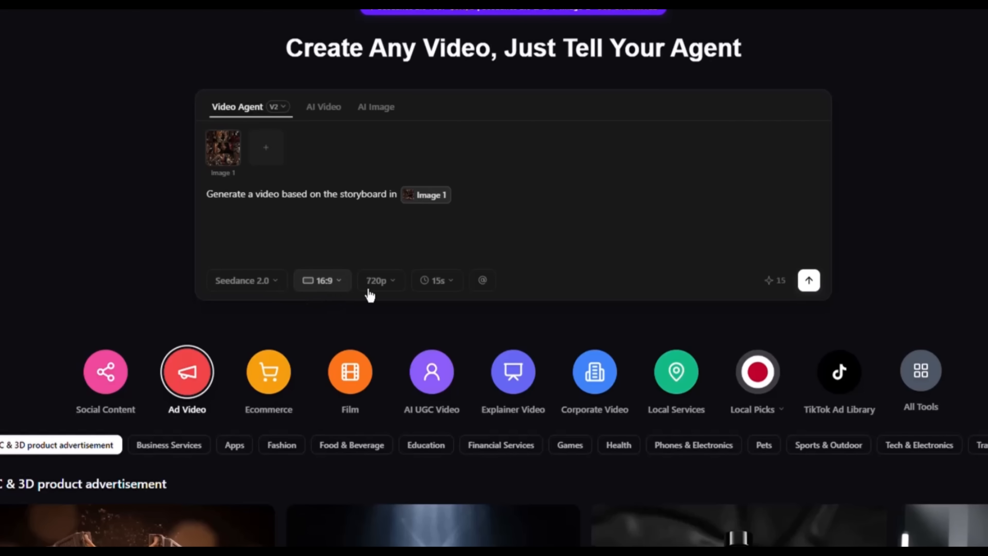
click(385, 289)
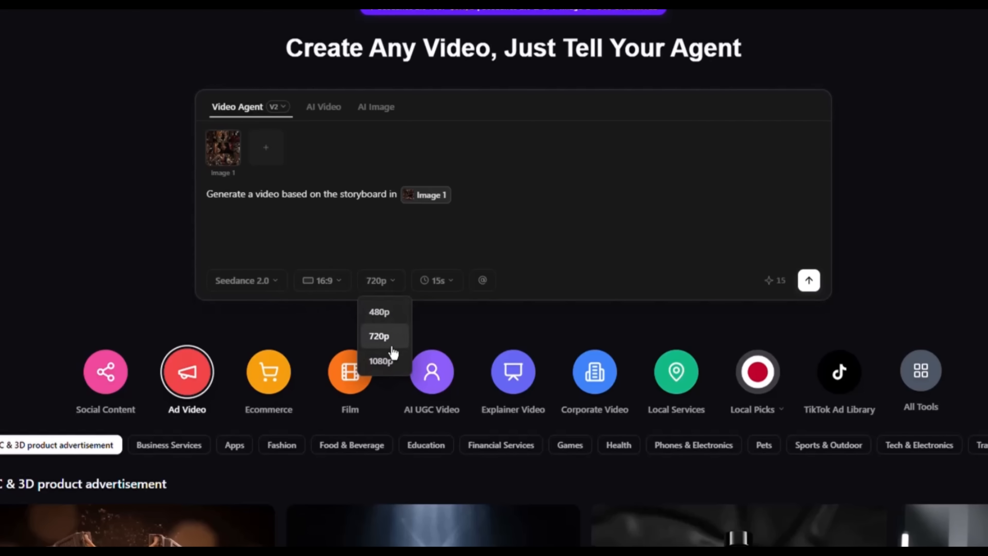
click(389, 360)
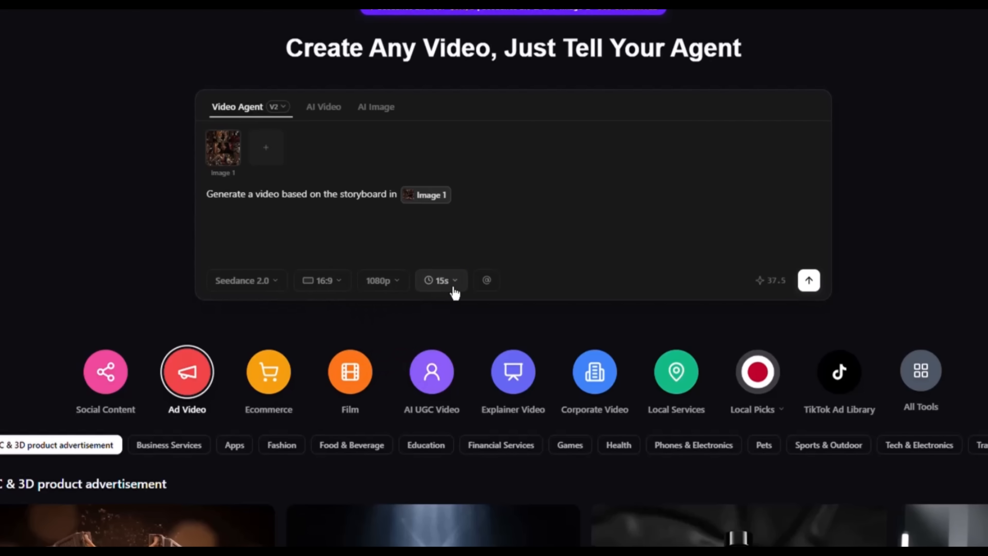
Try the automatic and longer custom durations, and set the video duration to 45 seconds
click(454, 289)
click(469, 318)
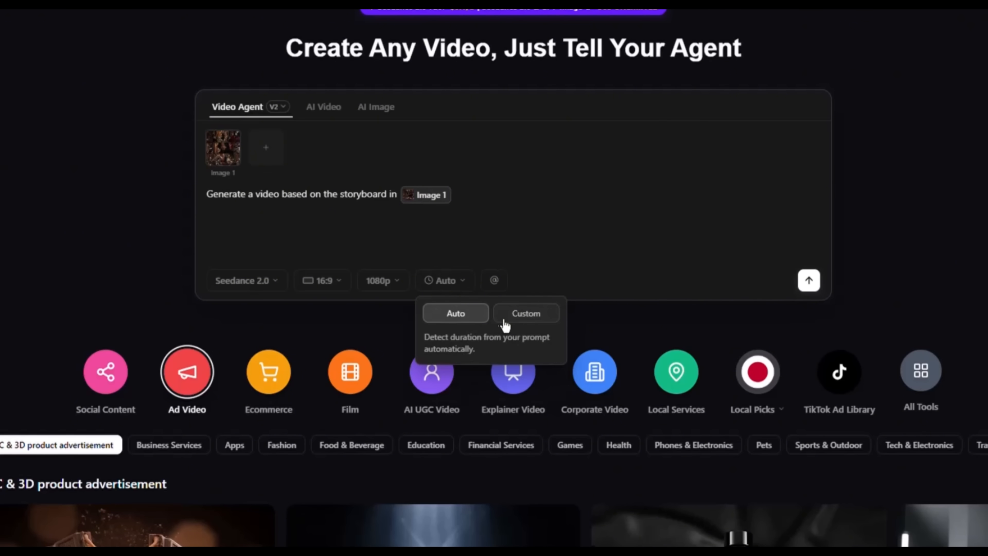
click(522, 318)
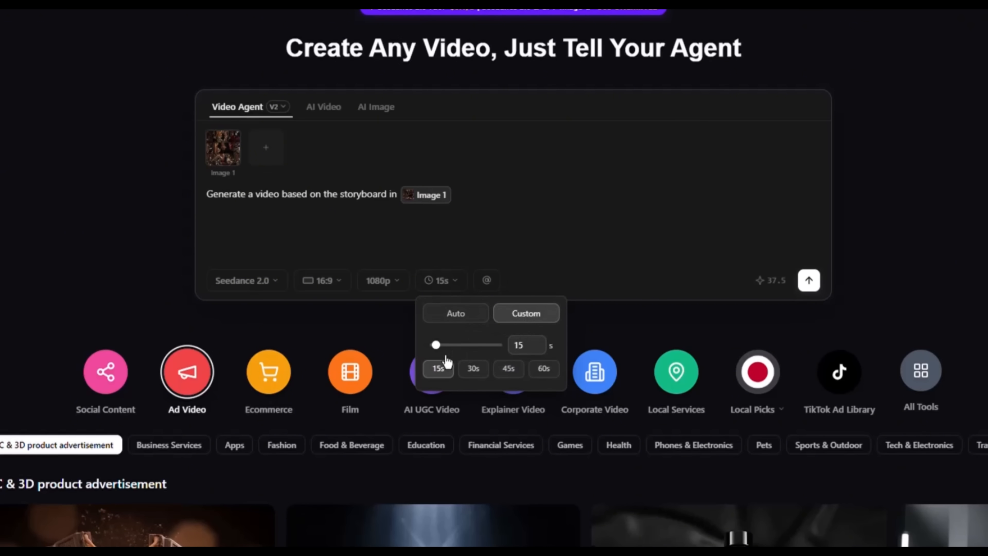
drag(446, 356, 453, 356)
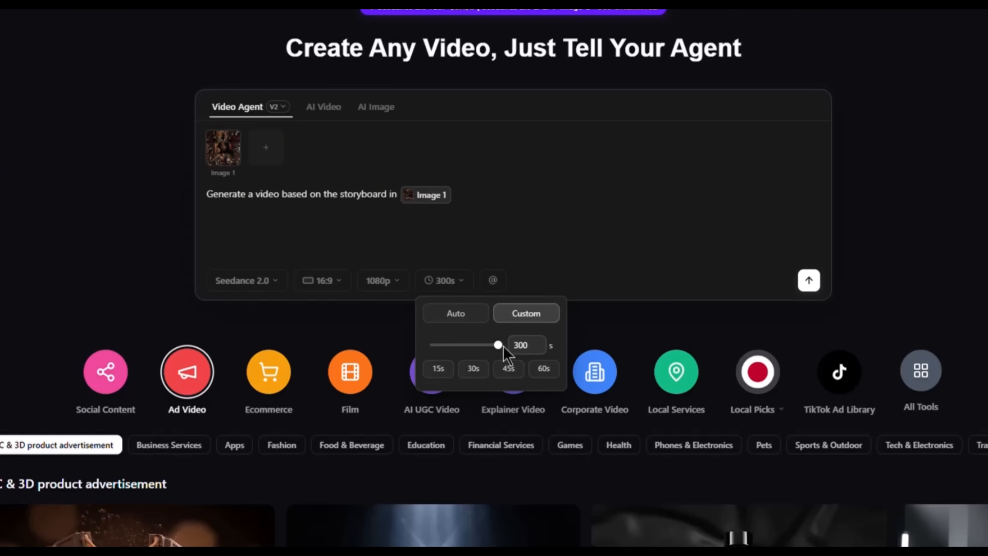
click(545, 354)
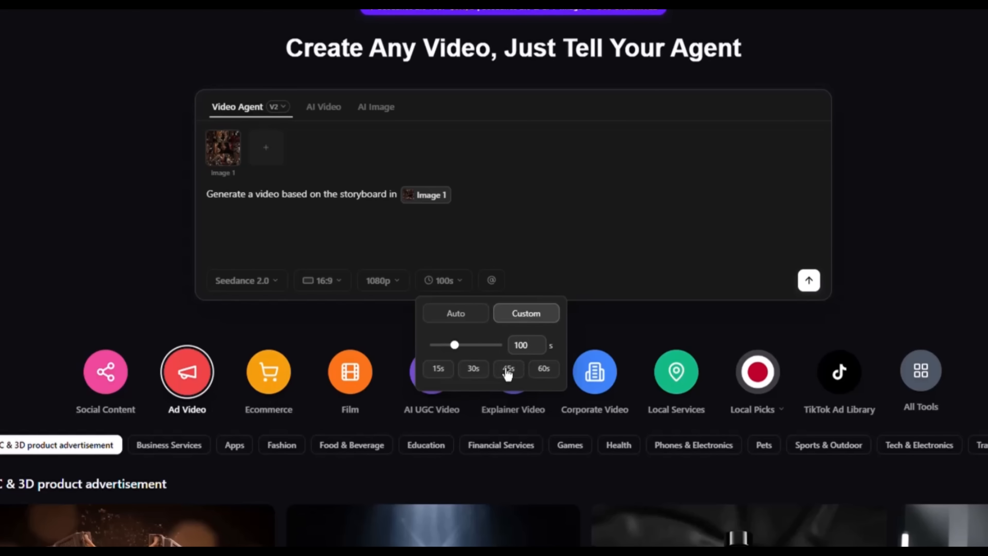
click(508, 370)
click(490, 246)
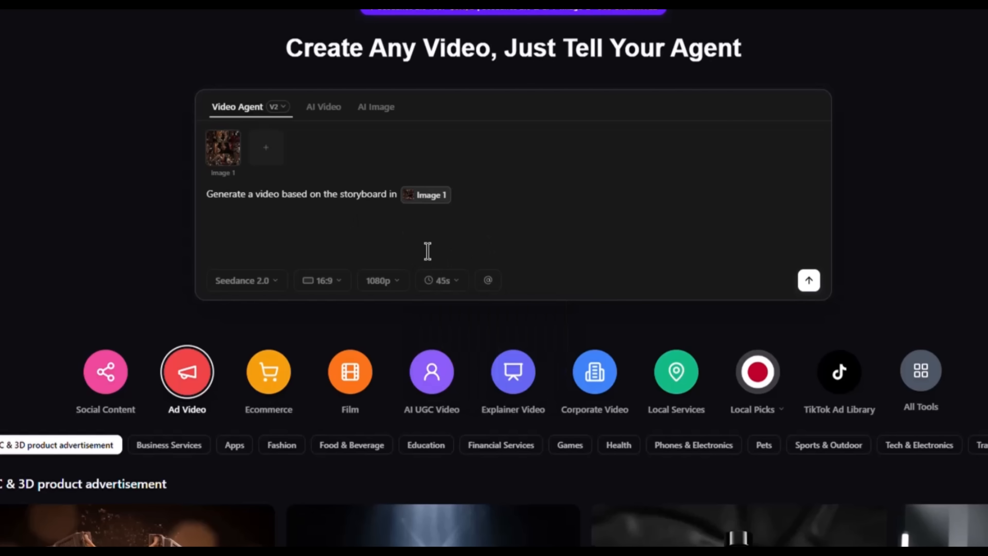
Check the storyboard prompt's wording and submit it to the video agent
drag(226, 207, 382, 201)
click(389, 265)
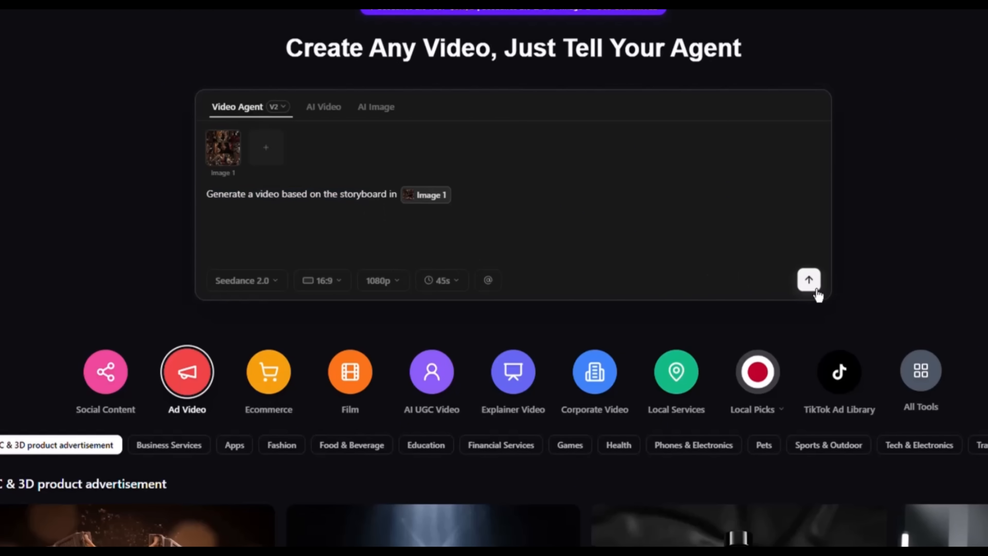
click(816, 290)
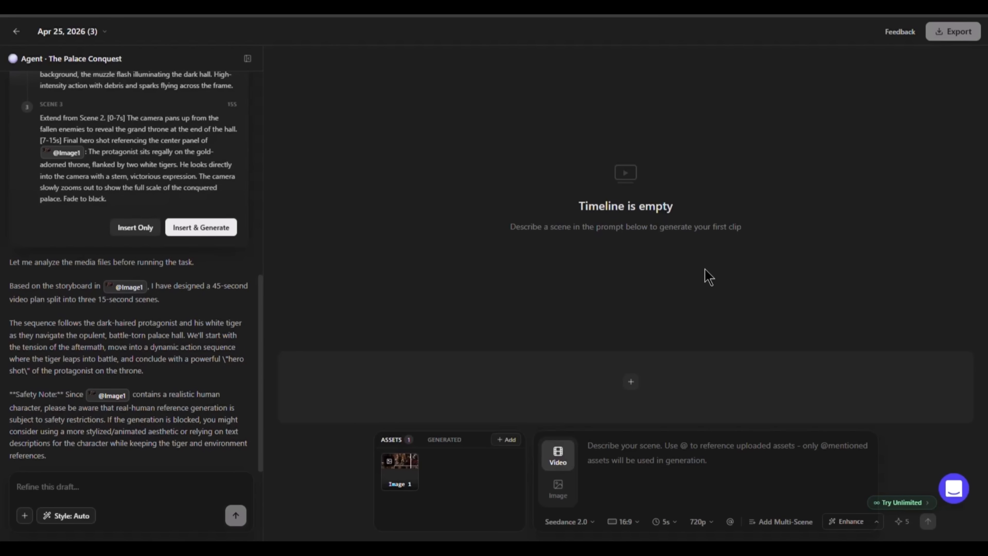
Read through the agent's scene plan for The Palace Conquest, including each scene's prompt and the summary below
scroll(200, 266, up, 20)
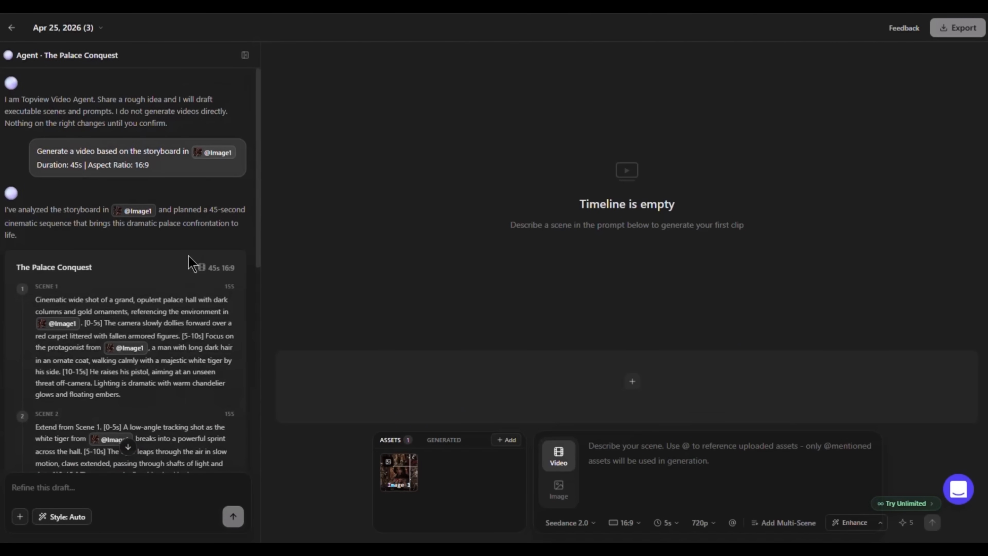
scroll(188, 263, down, 5)
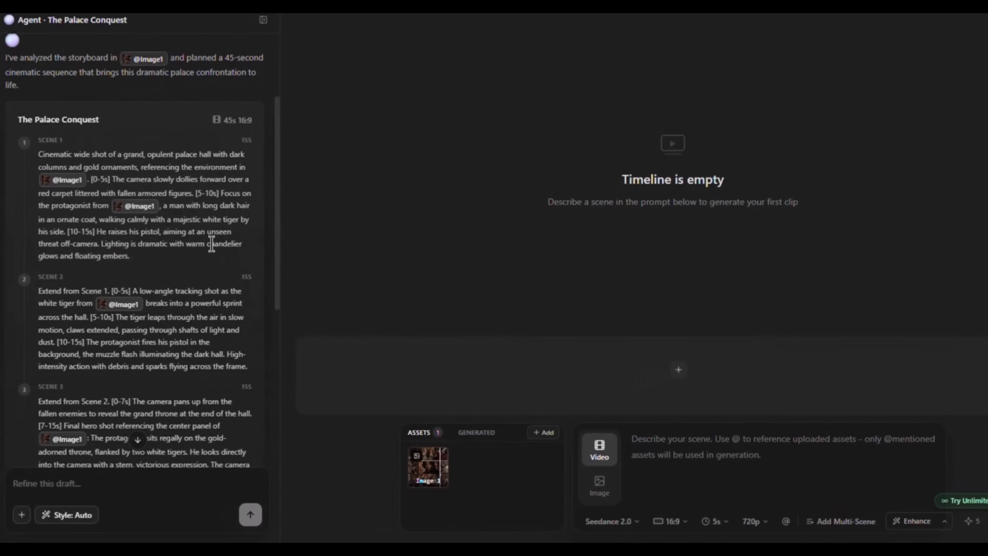
drag(53, 158, 149, 280)
click(236, 201)
scroll(237, 202, down, 5)
scroll(236, 201, down, 1)
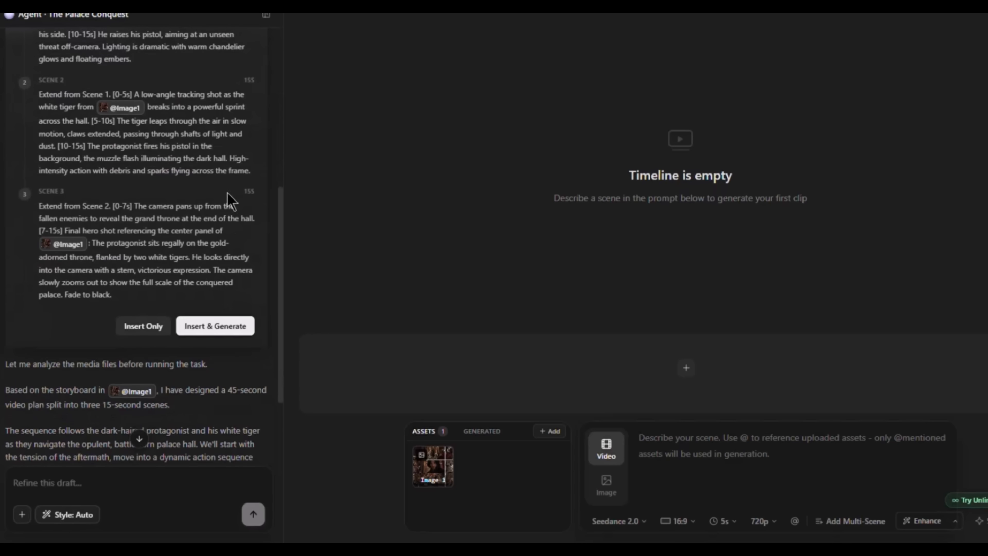
scroll(154, 223, down, 3)
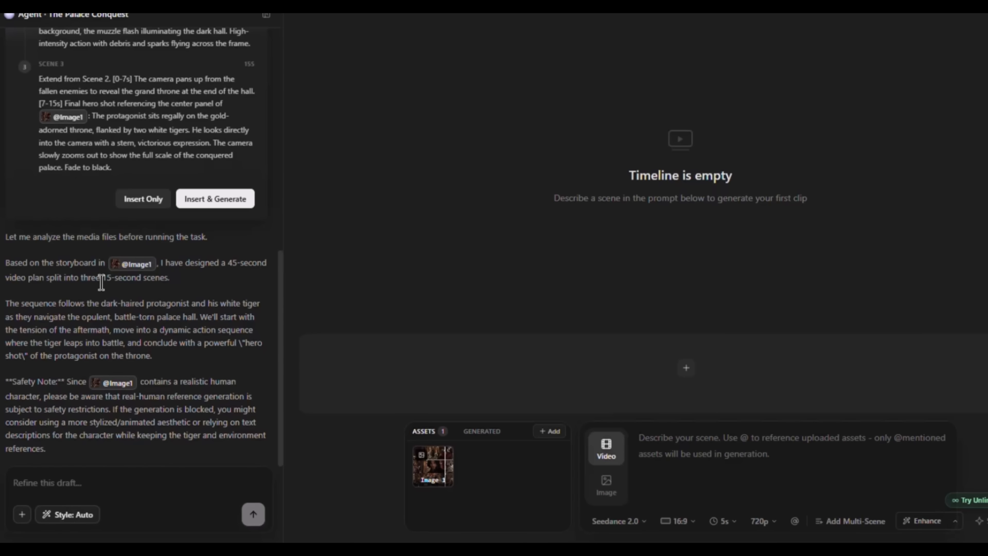
drag(10, 307, 228, 350)
click(204, 340)
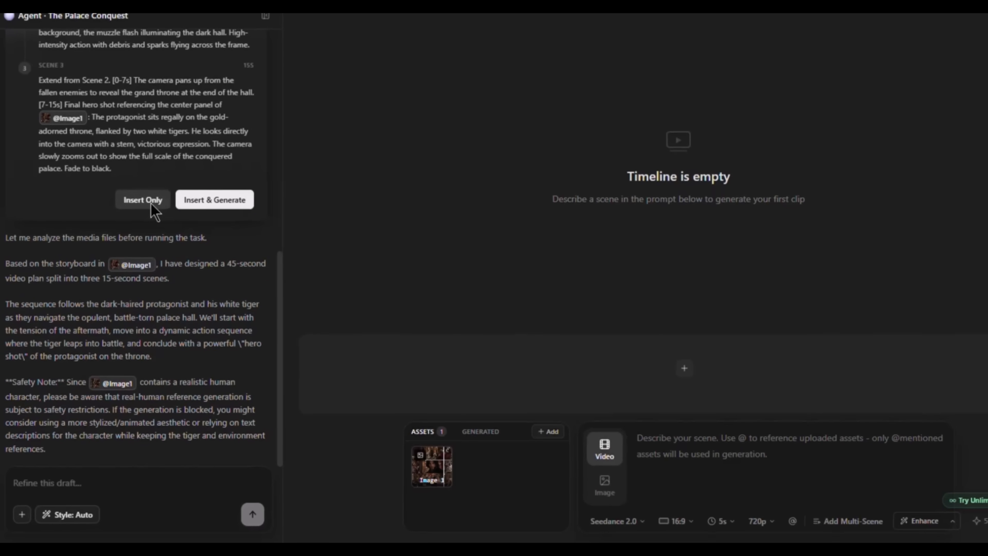
Insert the planned scenes into the multi-scene queue without generating, and try adding a fourth scene before deleting it
click(159, 210)
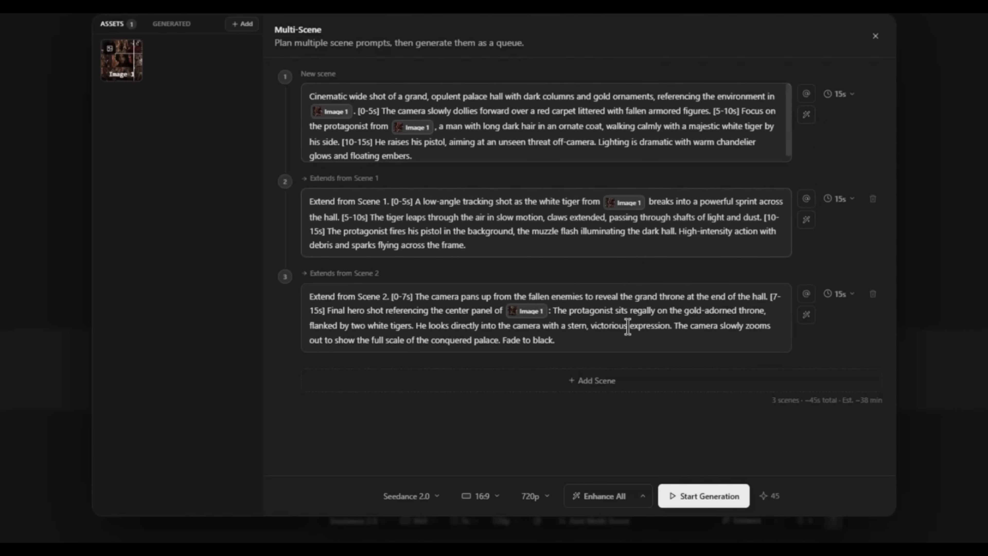
click(607, 396)
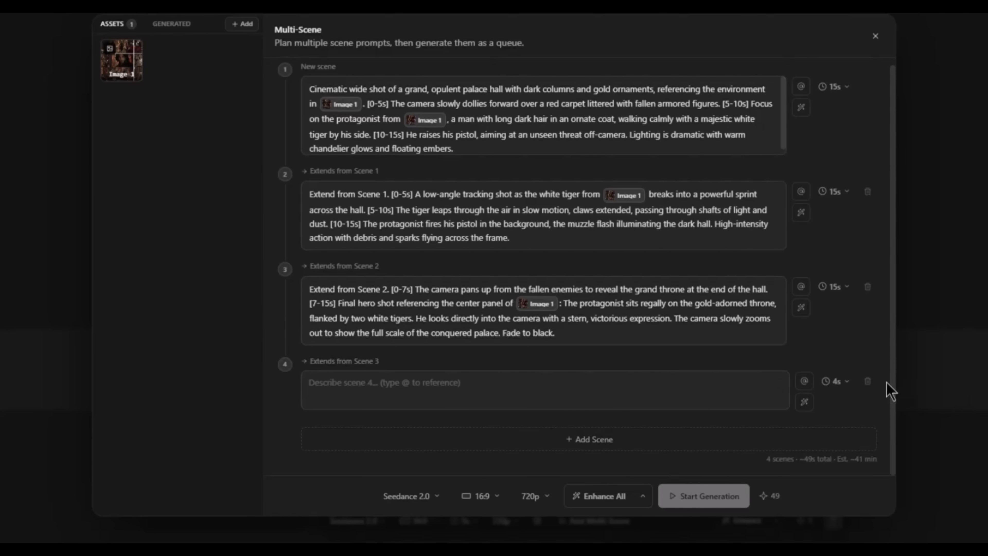
click(868, 381)
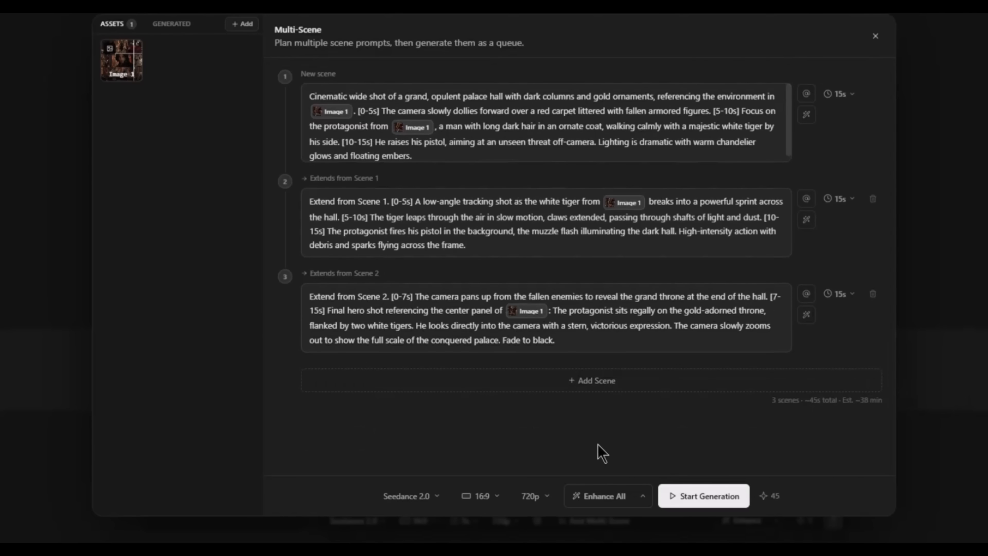
Browse the model and prompt enhancement style options, and start generating the three scenes with Seedance 2.0 at 16:9 and 720p
click(420, 496)
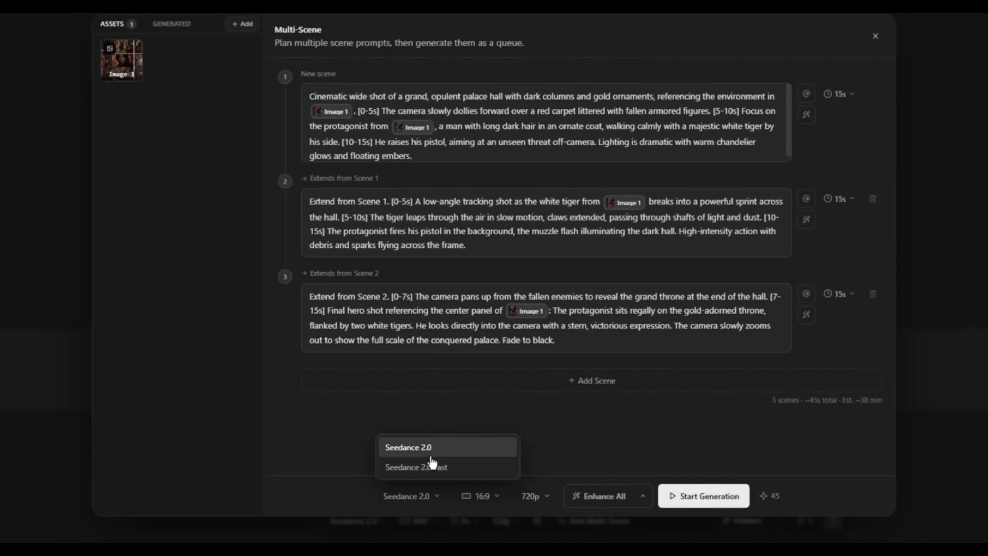
click(641, 500)
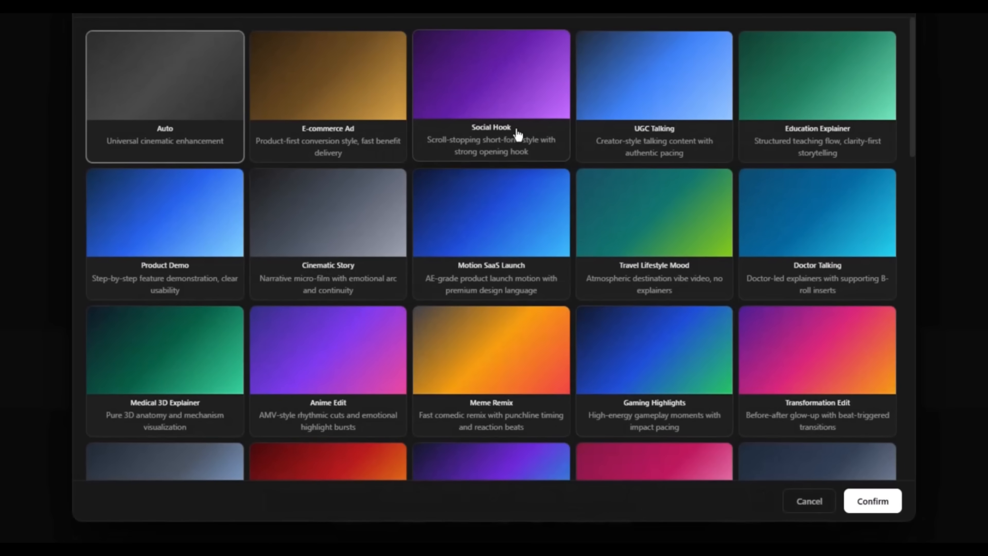
scroll(519, 132, down, 8)
scroll(519, 135, up, 5)
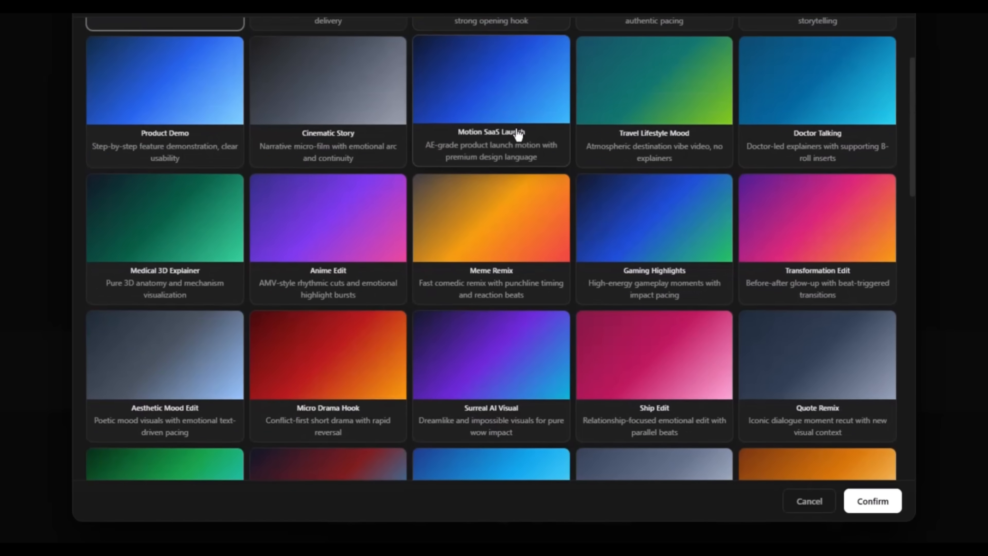
scroll(514, 133, up, 5)
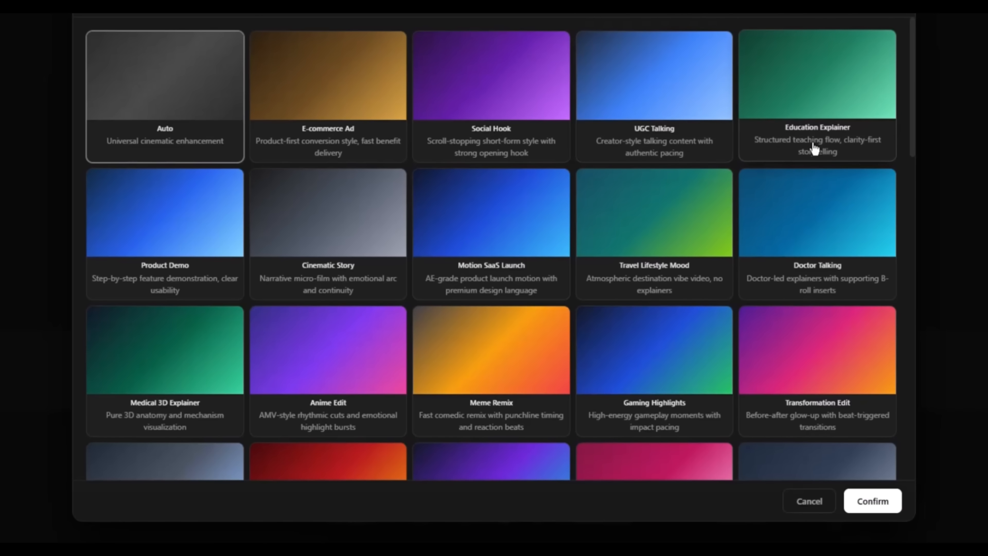
scroll(819, 145, down, 2)
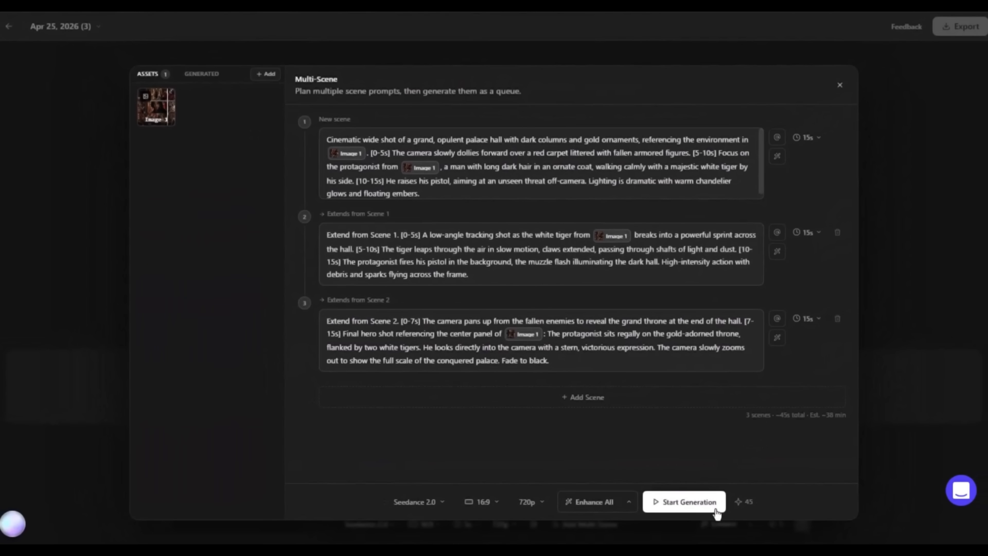
click(717, 514)
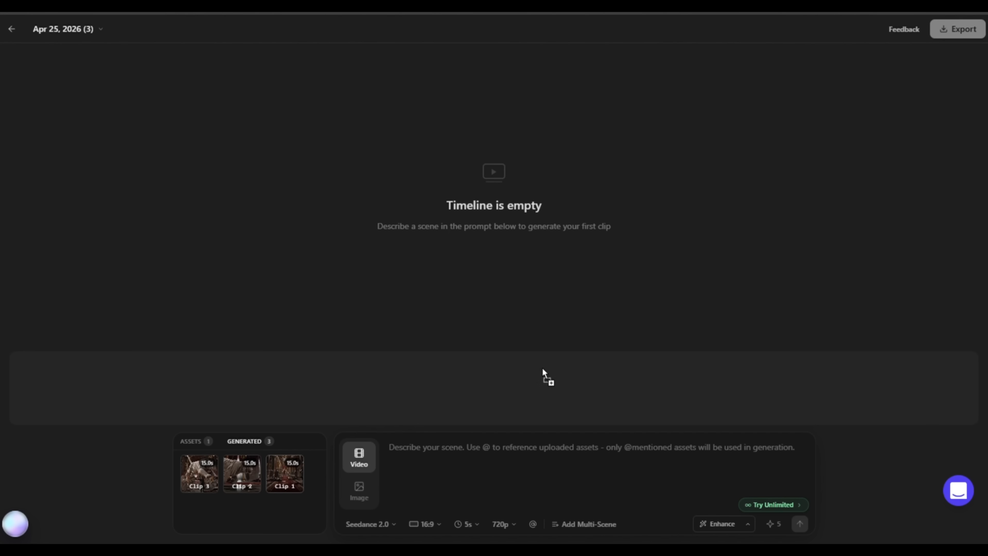
Place the generated Clip 1, Clip 2 and Clip 3 in that order on the empty timeline
drag(543, 369, 545, 378)
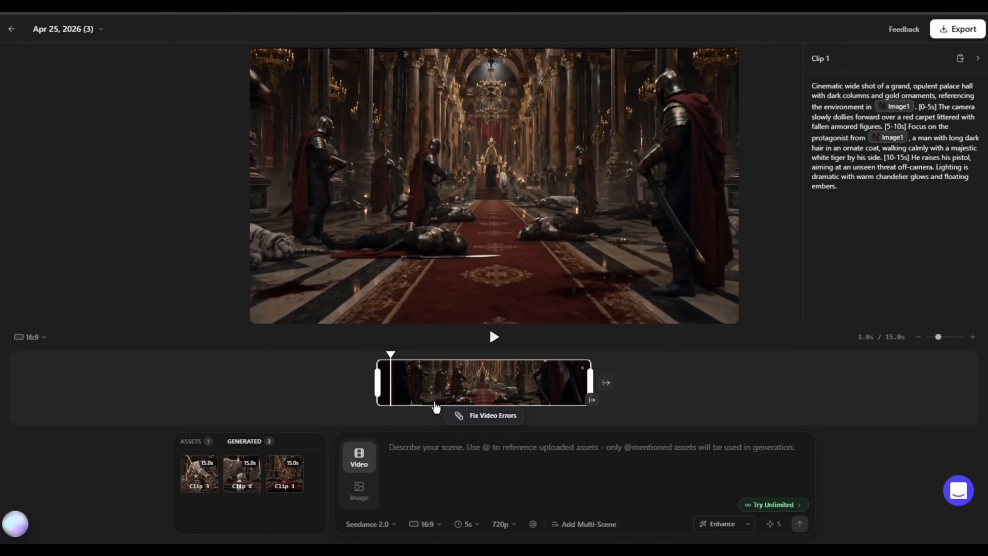
drag(683, 391, 683, 393)
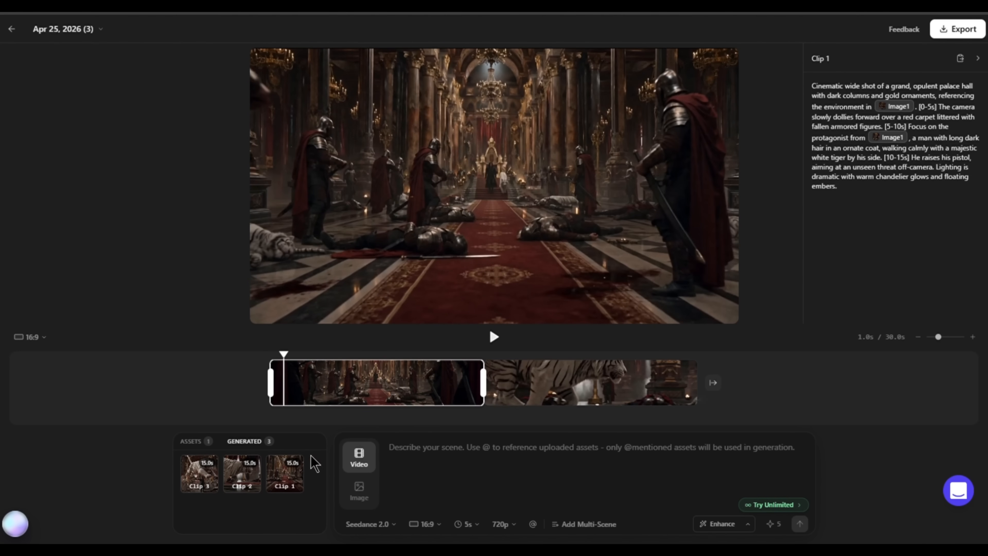
drag(770, 392, 749, 395)
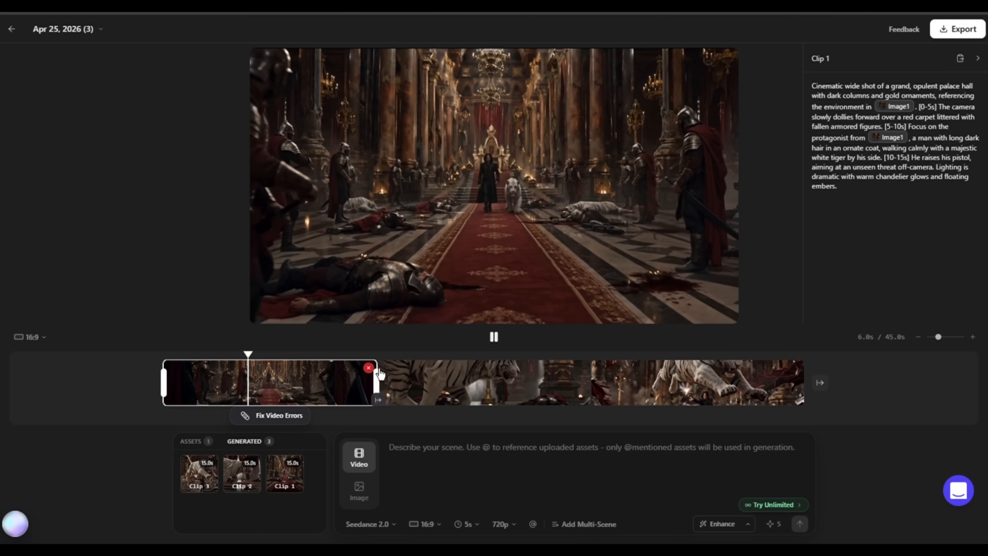
Preview the assembled clips, and look at the video repair options for Clip 3 without repairing the shot
click(374, 359)
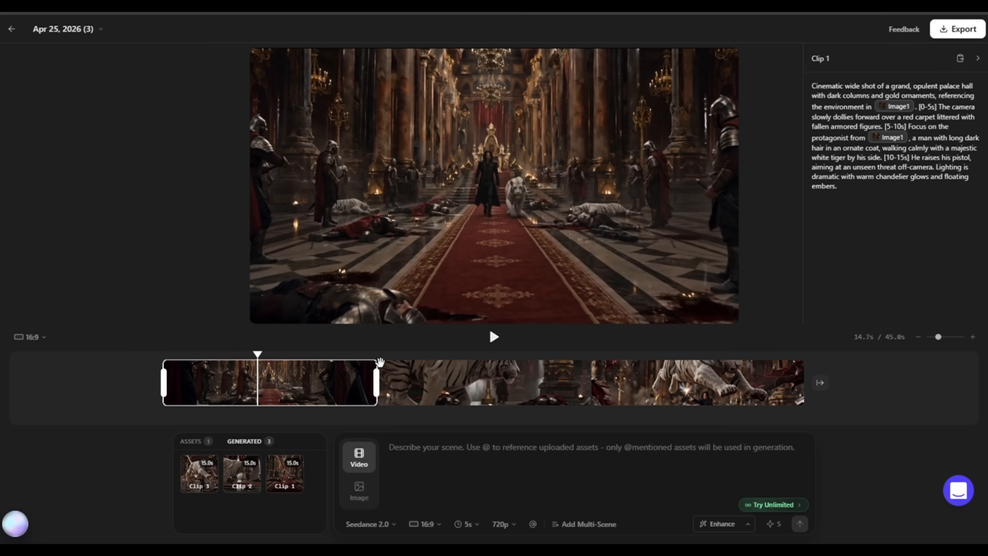
drag(380, 363, 702, 380)
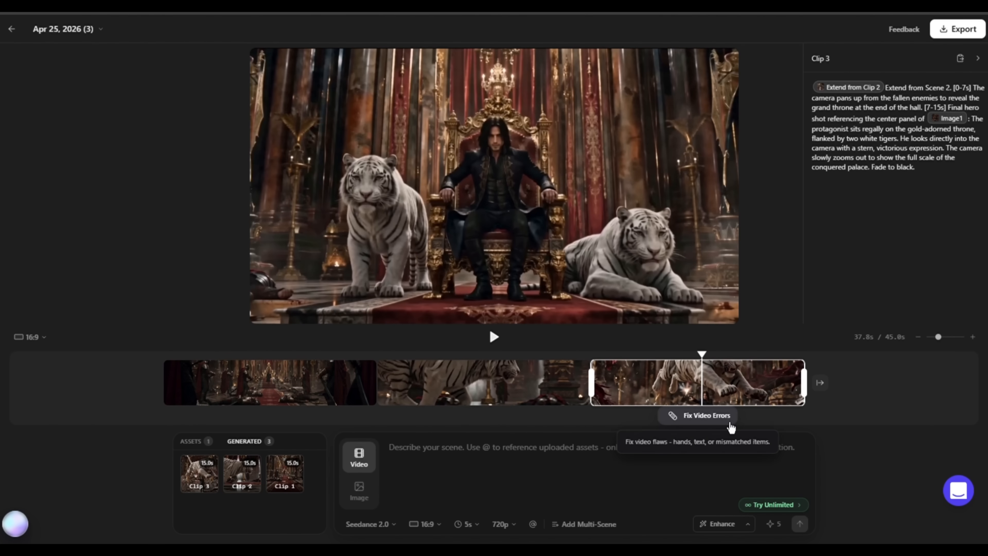
click(707, 415)
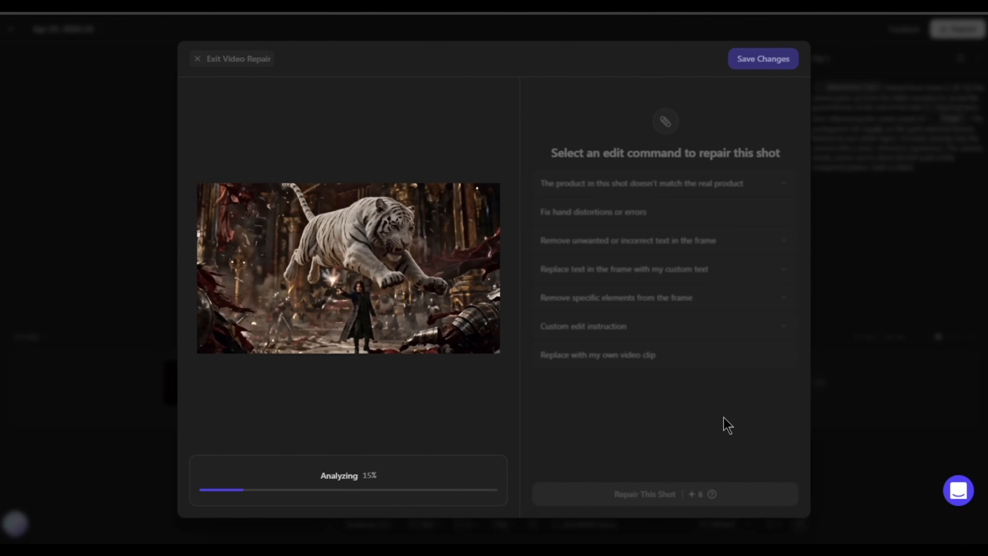
click(197, 59)
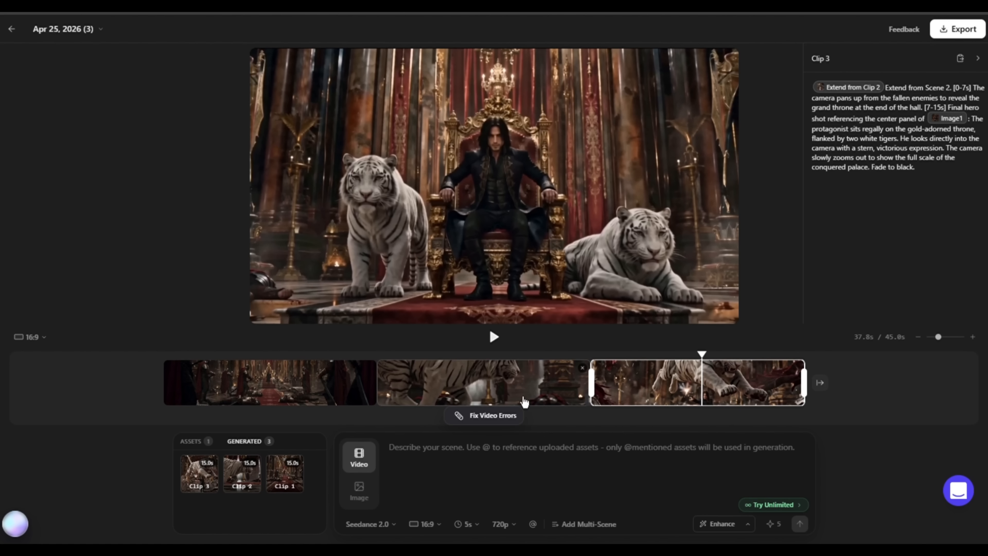
Extend Clip 2 with a 4-second, 720p clip using the prompt "the tiger runs and hit his paw on the face of enemy"
click(510, 387)
click(593, 400)
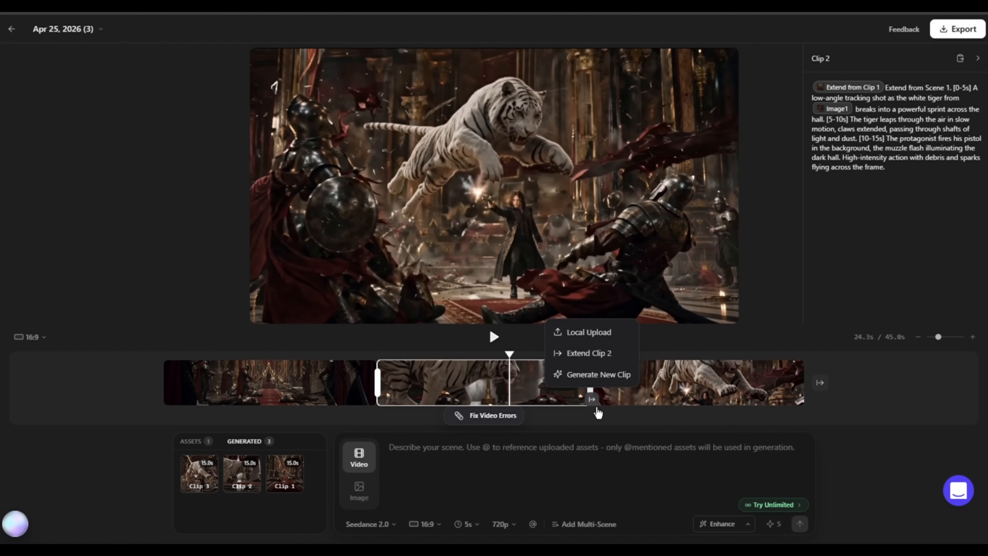
click(586, 352)
text(the tiger runs and hit his paw on the face of enemy)
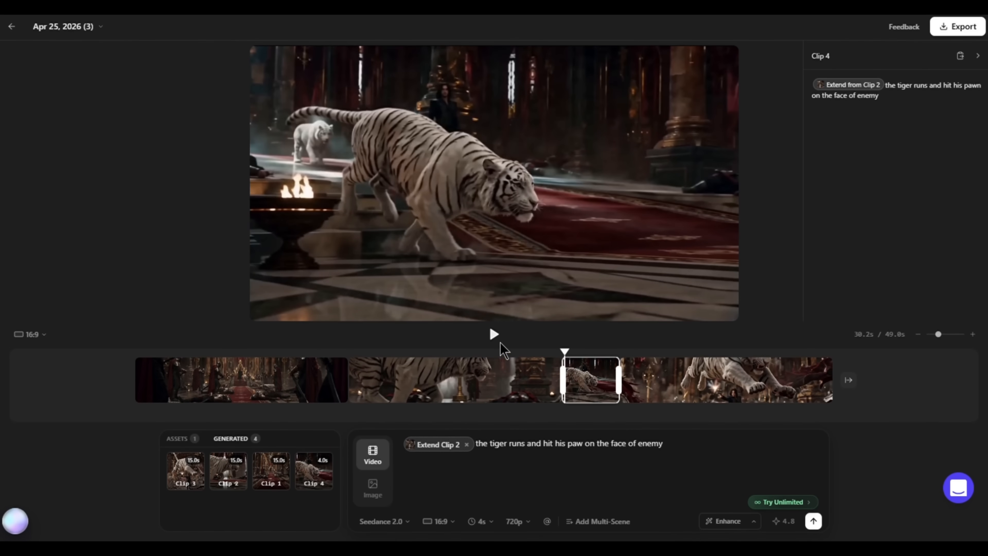
Play the new extension clip and scrub back through the tiger's paw strike to check it
click(493, 339)
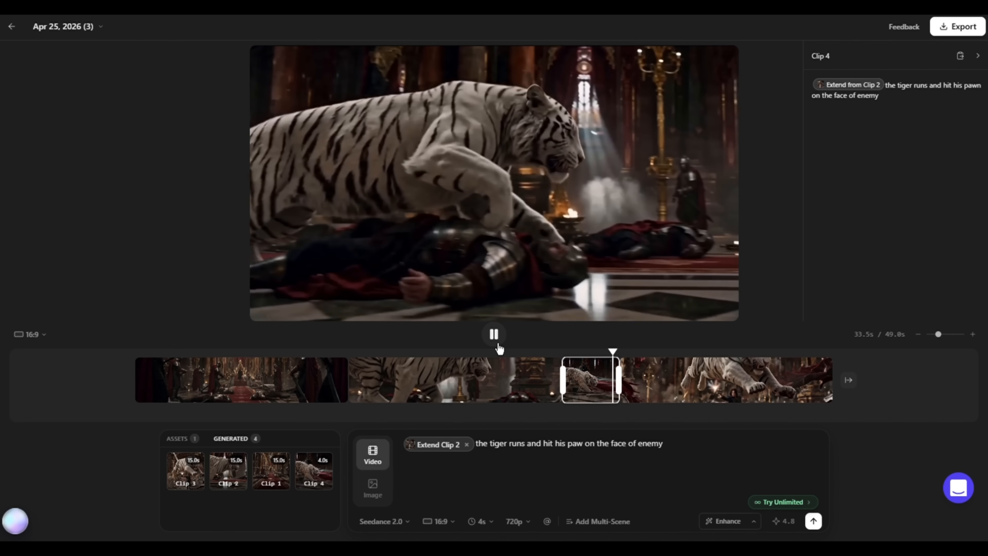
click(494, 335)
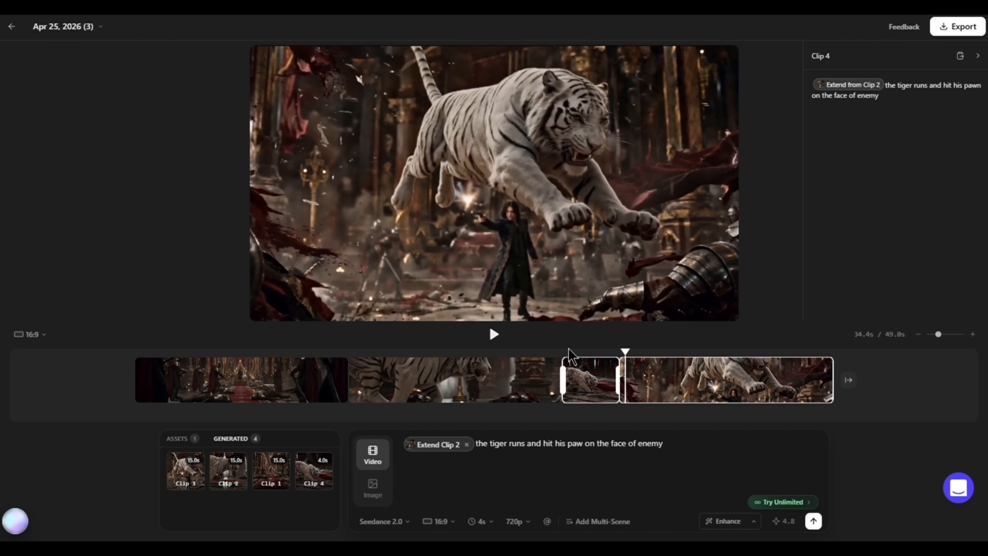
drag(570, 355, 614, 357)
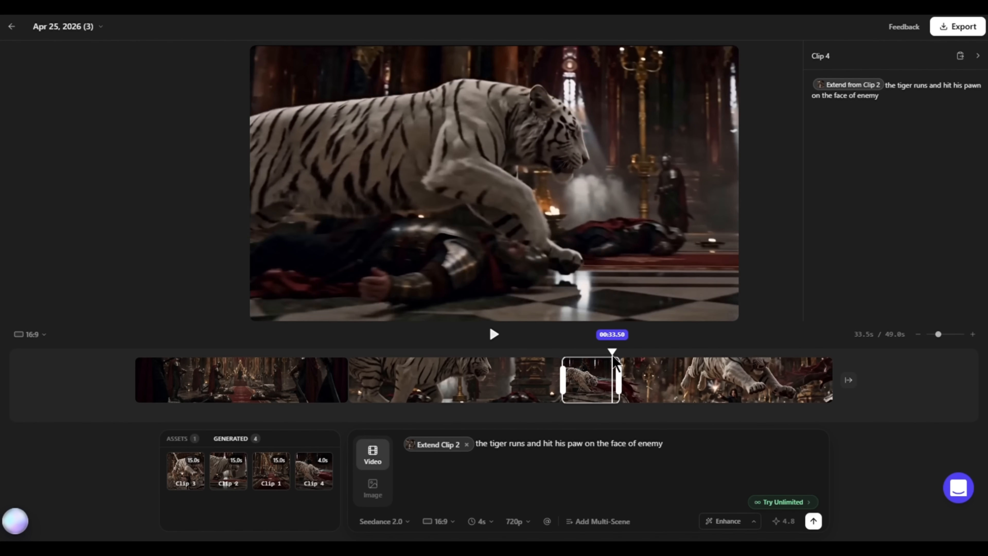
Export the timeline as one full merged video with the watermark removed
click(948, 33)
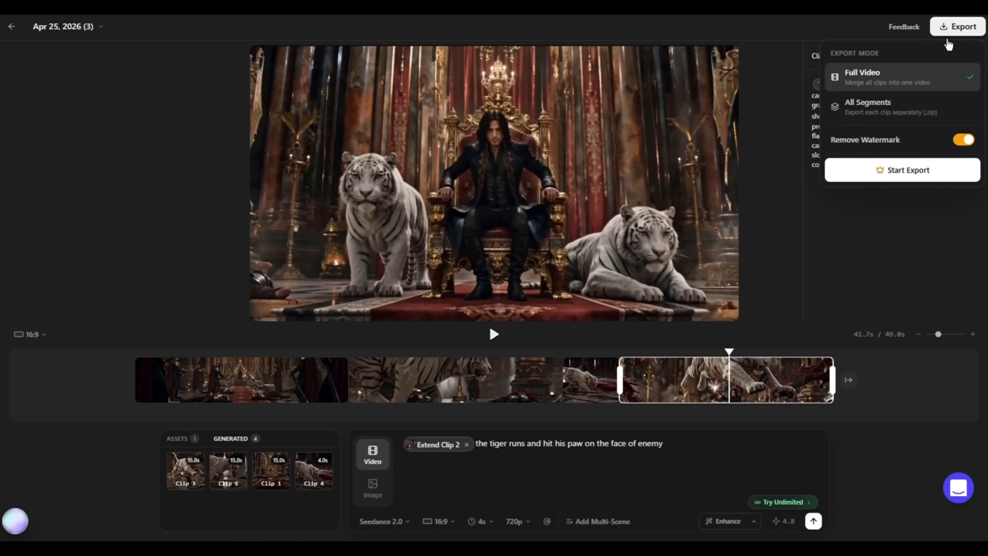
click(919, 182)
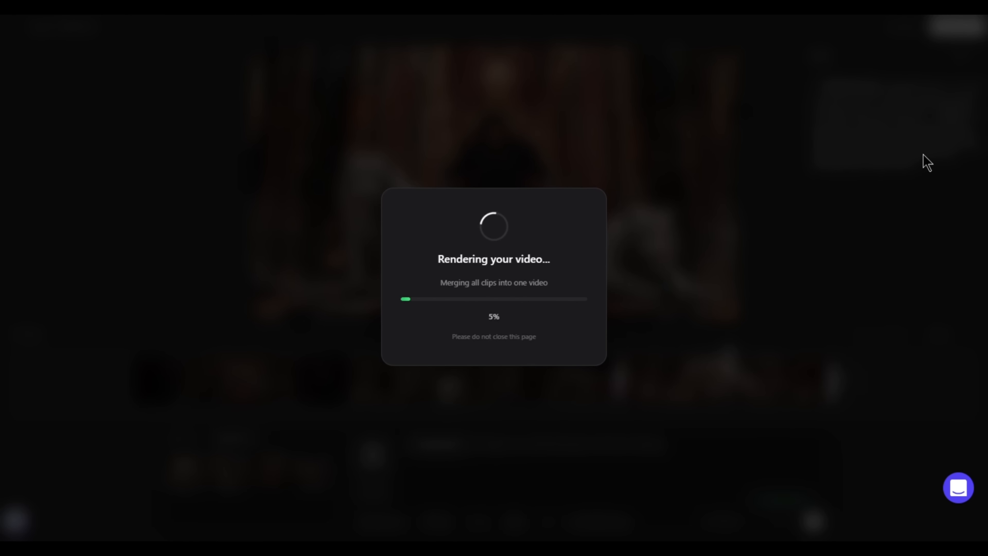